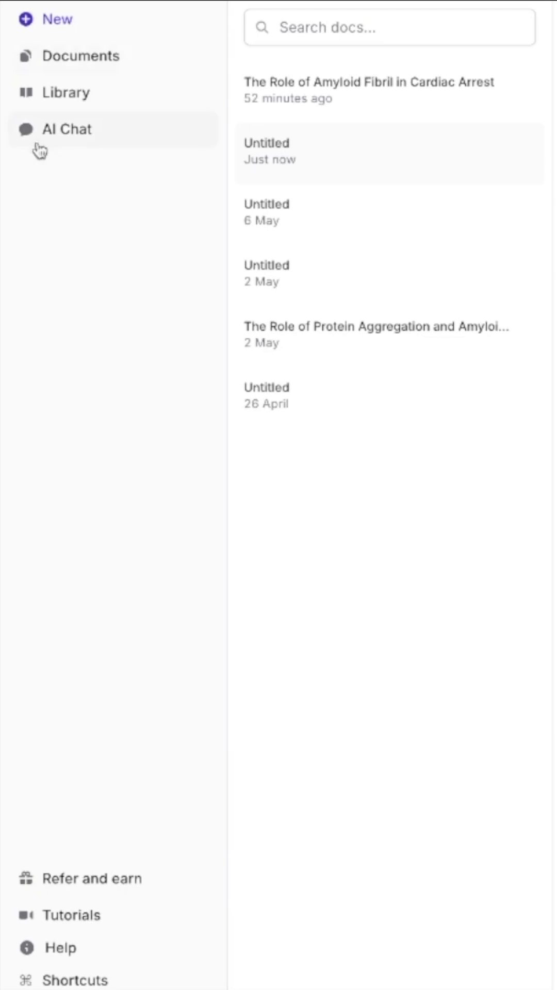
Get a cited, numbered list of nanomaterial-assisted biocatalysis topic ideas from AI Chat.
left_click(62, 126)
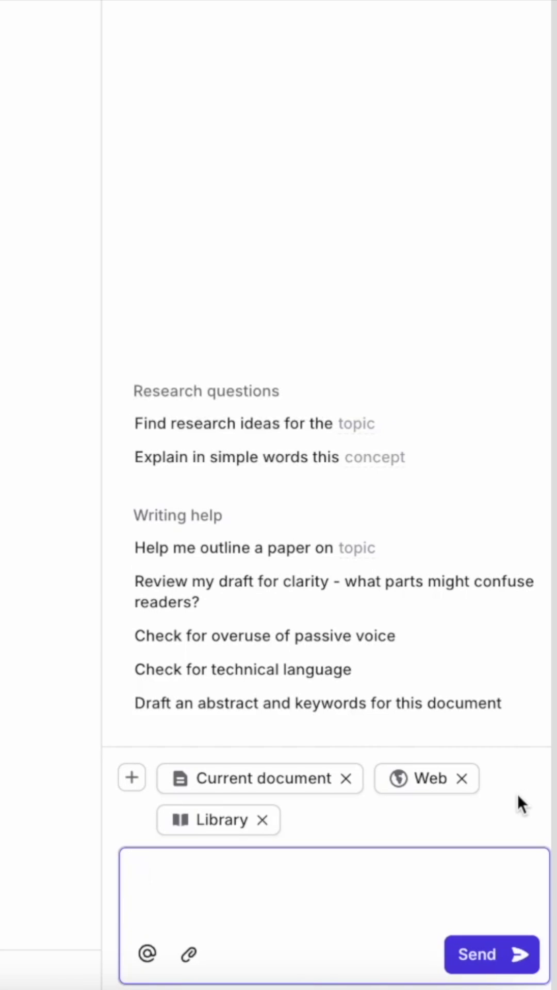
type("g")
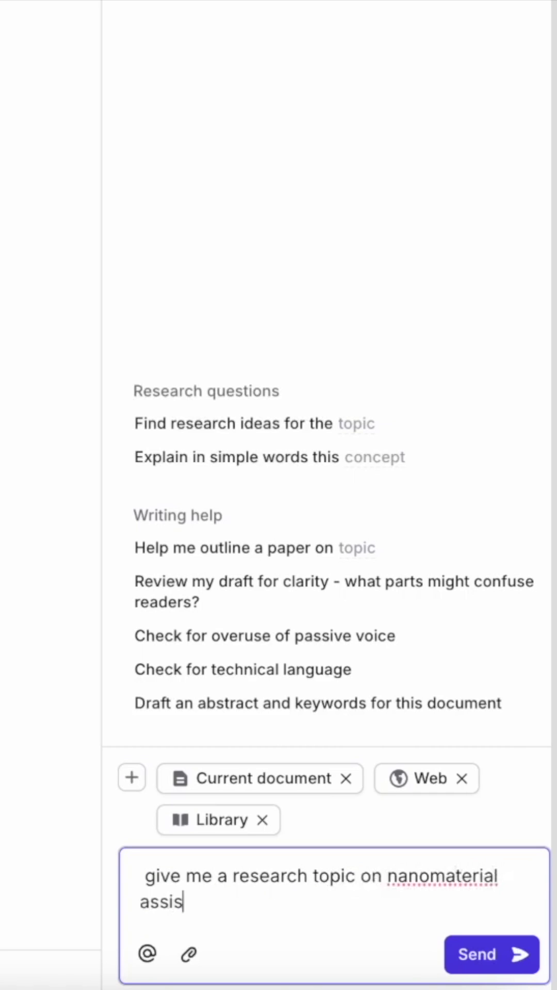
type("ysis")
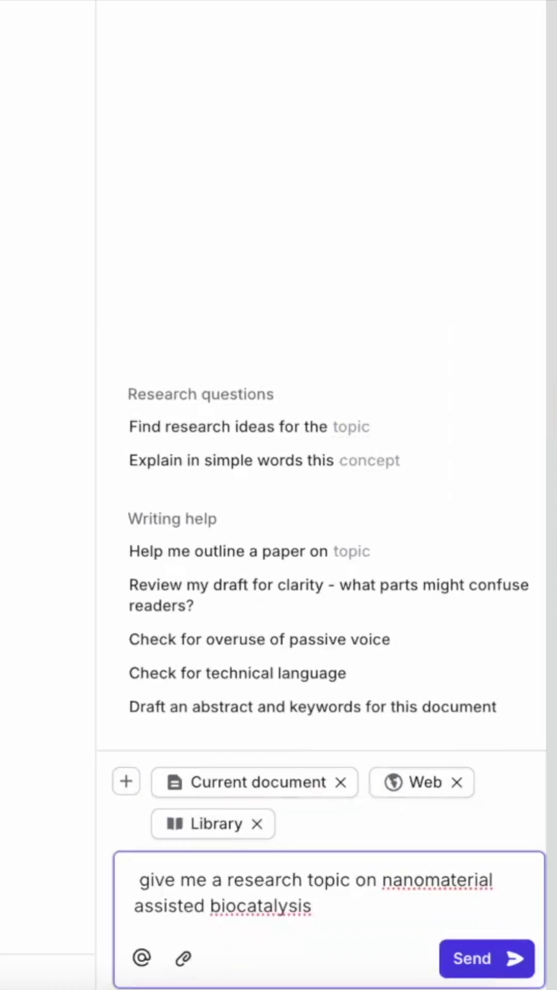
key("Return")
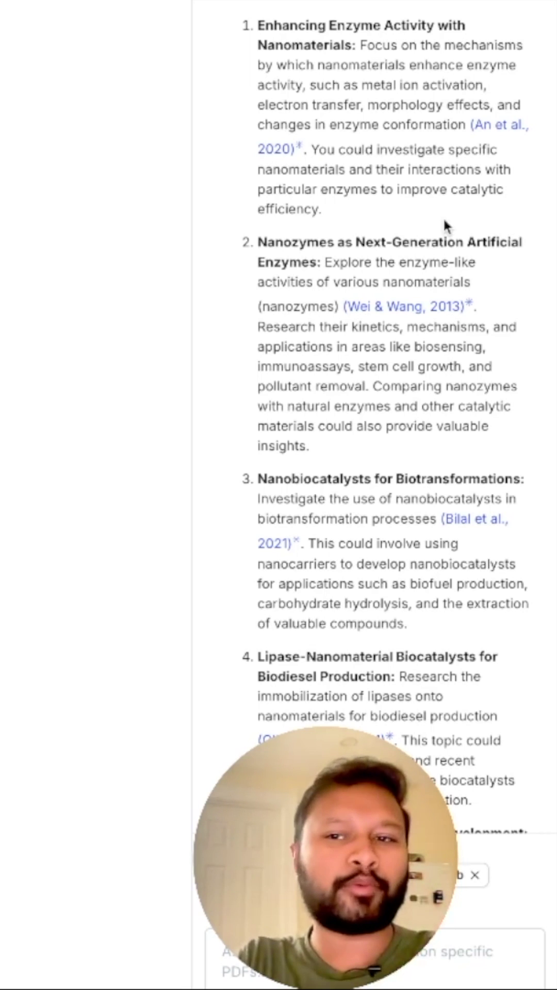
scroll(445, 220, "down", 3)
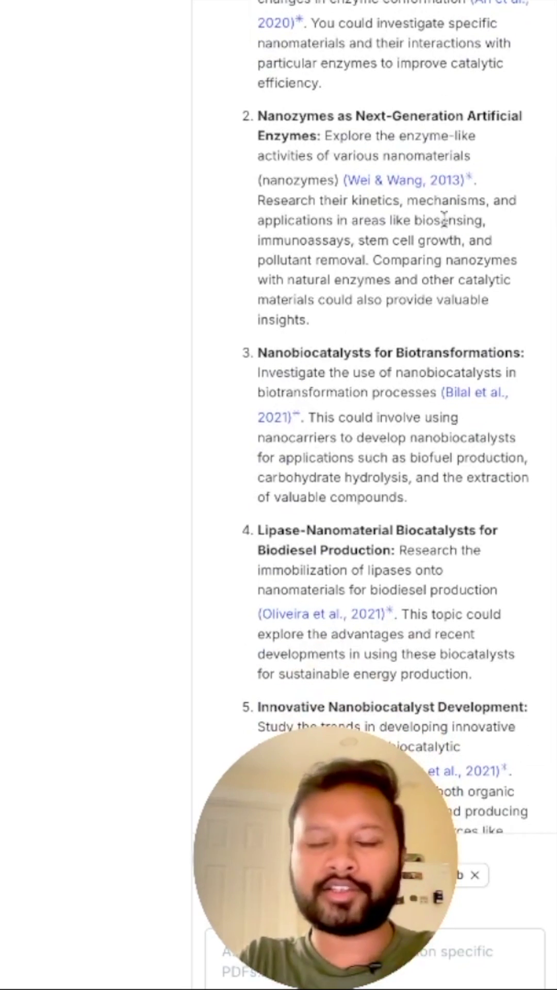
scroll(444, 222, "down", 3)
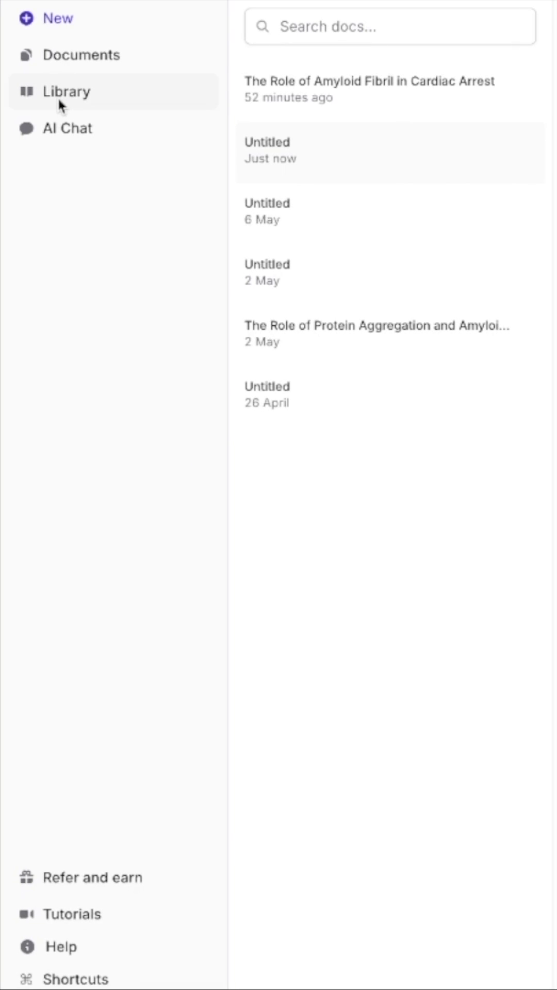
Open the Library of saved sources, then start a new untitled document.
left_click(58, 97)
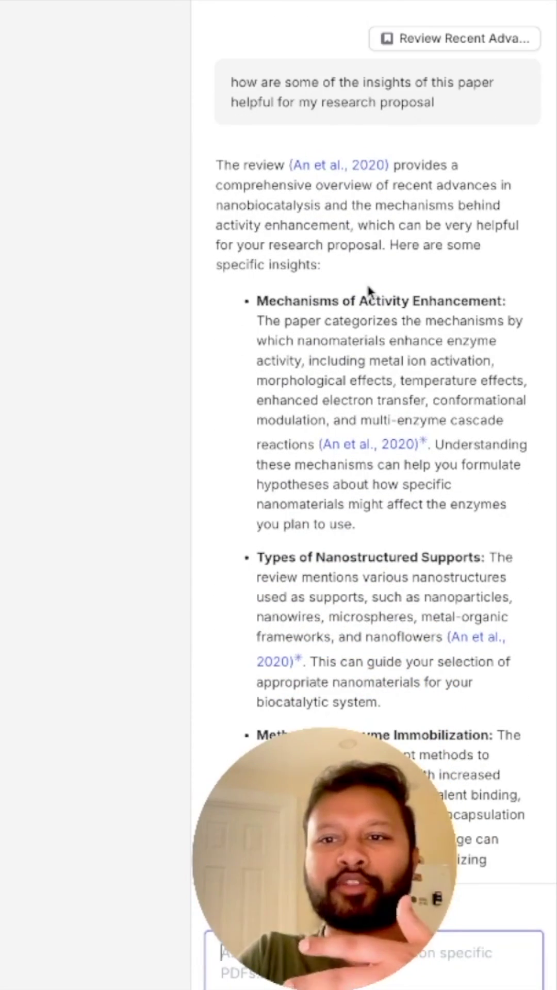
scroll(367, 288, "down", 5)
scroll(368, 288, "up", 4)
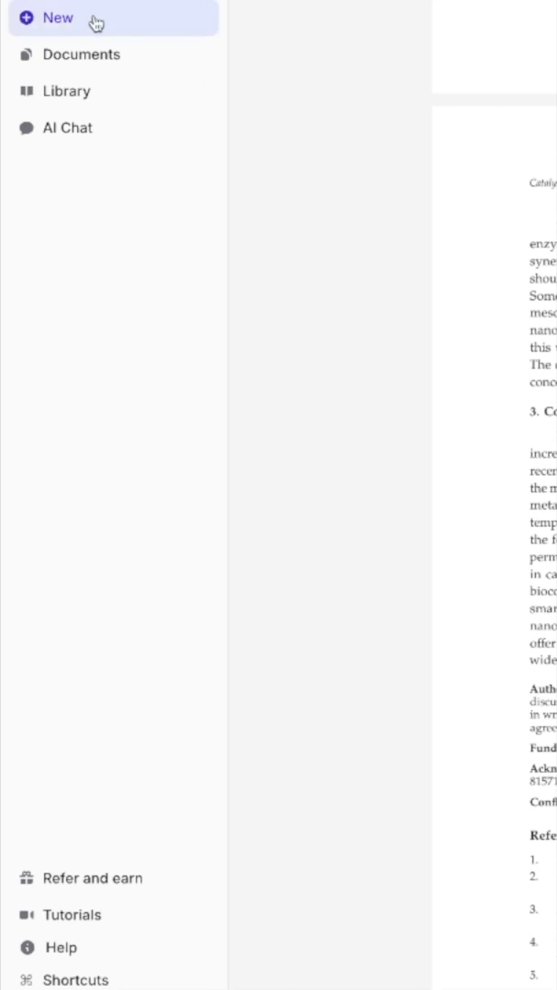
left_click(69, 24)
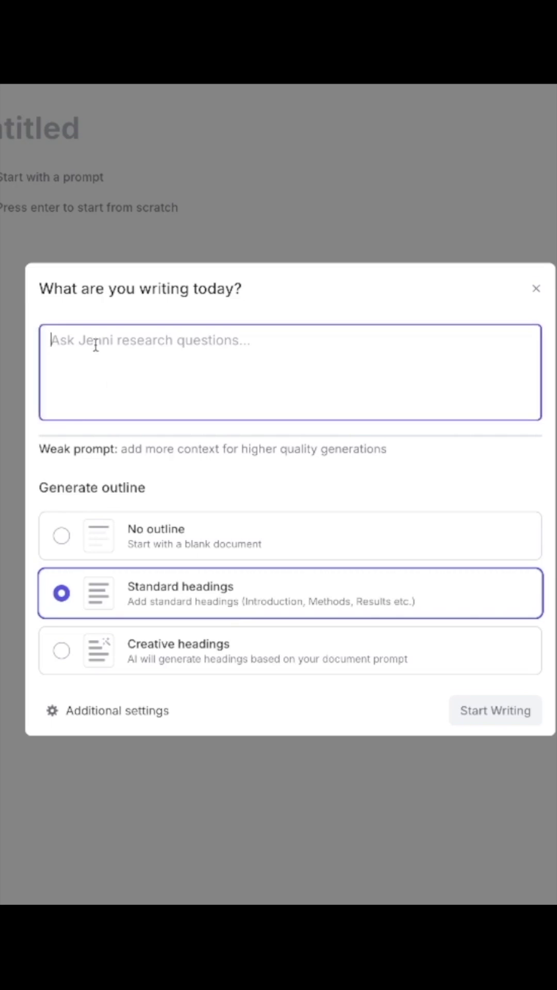
type("Developing an evolutional nano-biocatalyst that allows recycling and reuse")
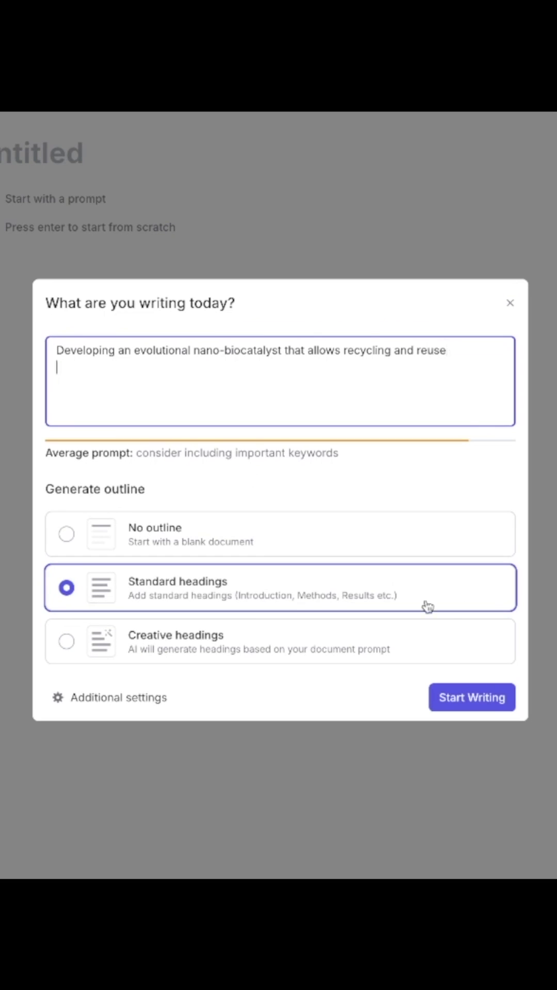
Generate the evolutional nano-biocatalyst proposal with Standard headings, Introduction and Literature Review.
left_click(464, 706)
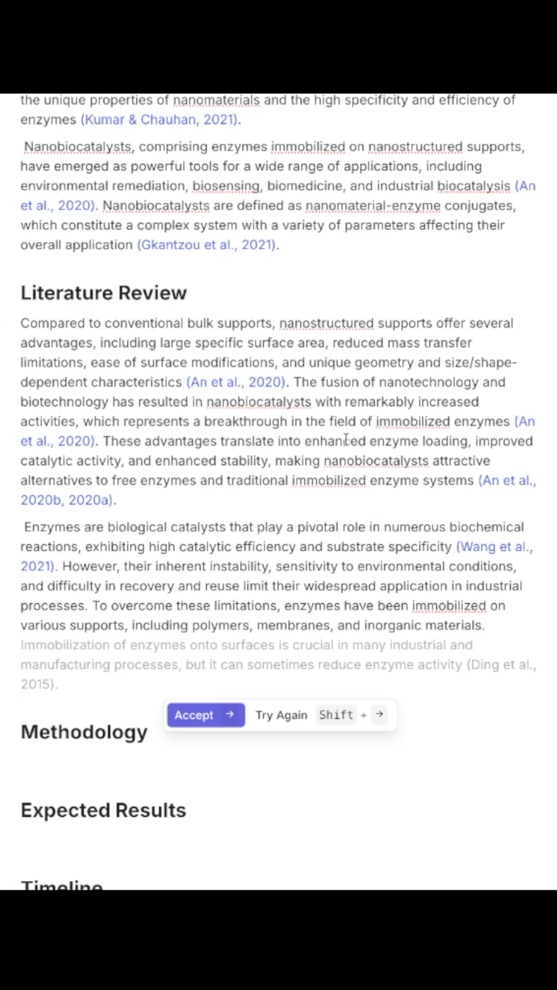
Dismiss the suggestion and merge both Literature Review paragraphs into one citing An et al., 2020.
key("Escape")
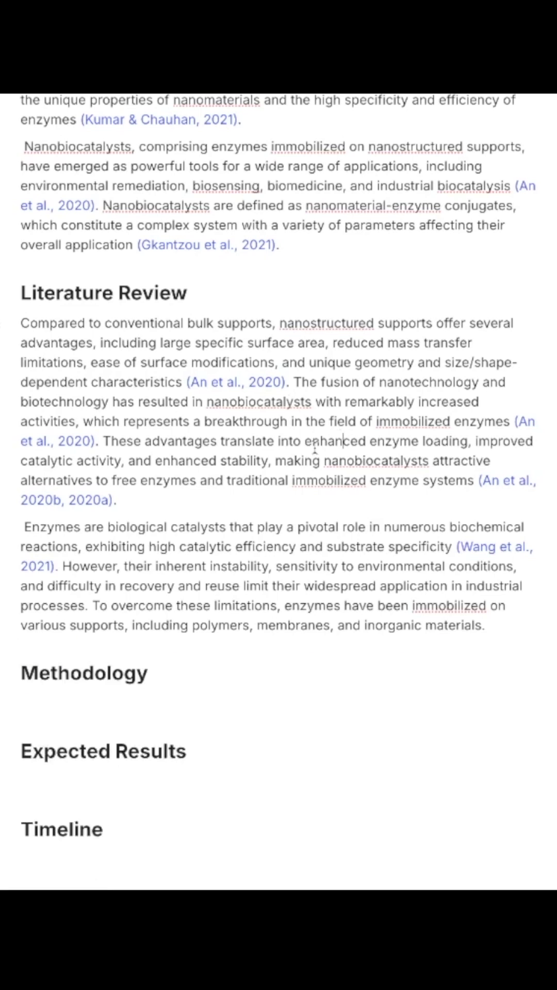
left_click_drag(24, 317, 485, 625)
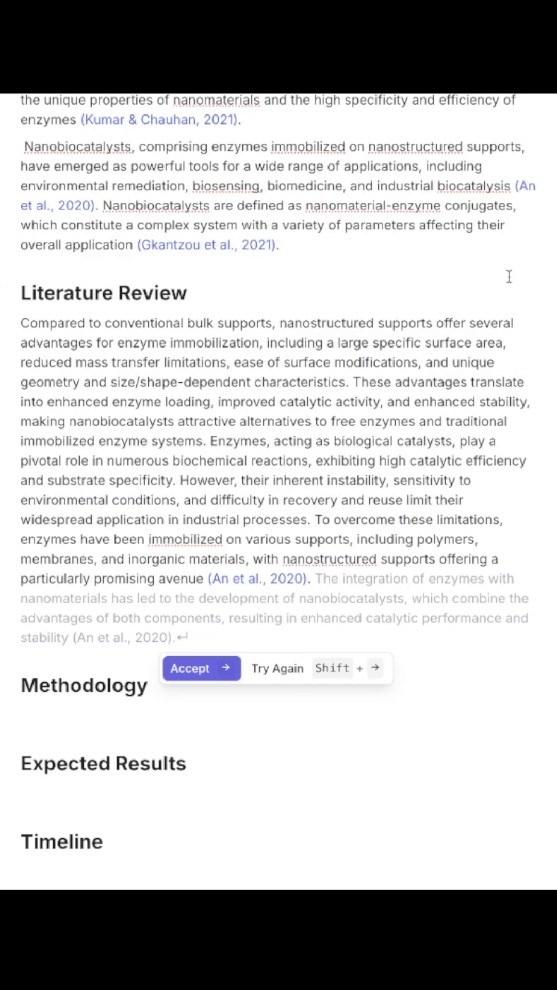
key("Right")
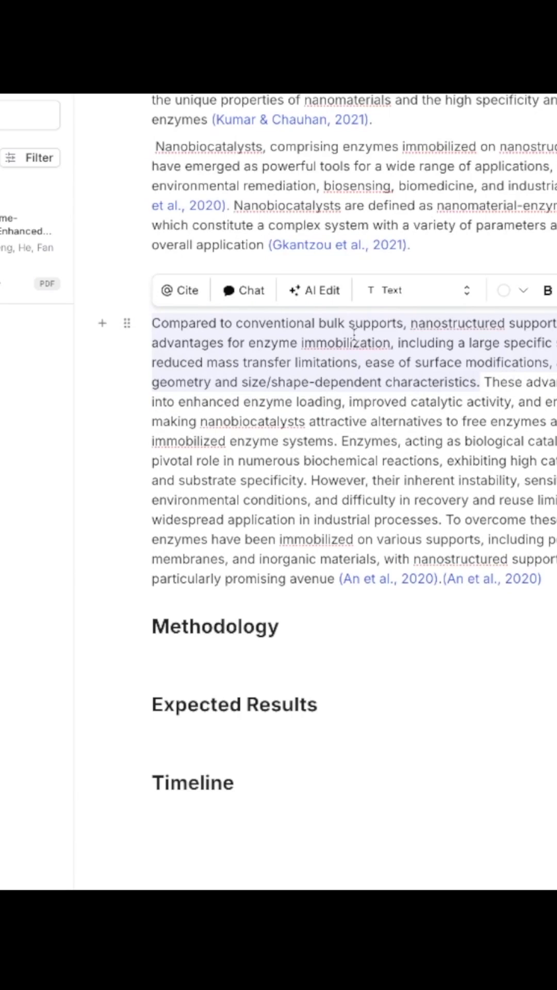
Cite An et al. 2020's enzyme-nanostructure biocatalysts article from Discover, creating a References list.
left_click(175, 295)
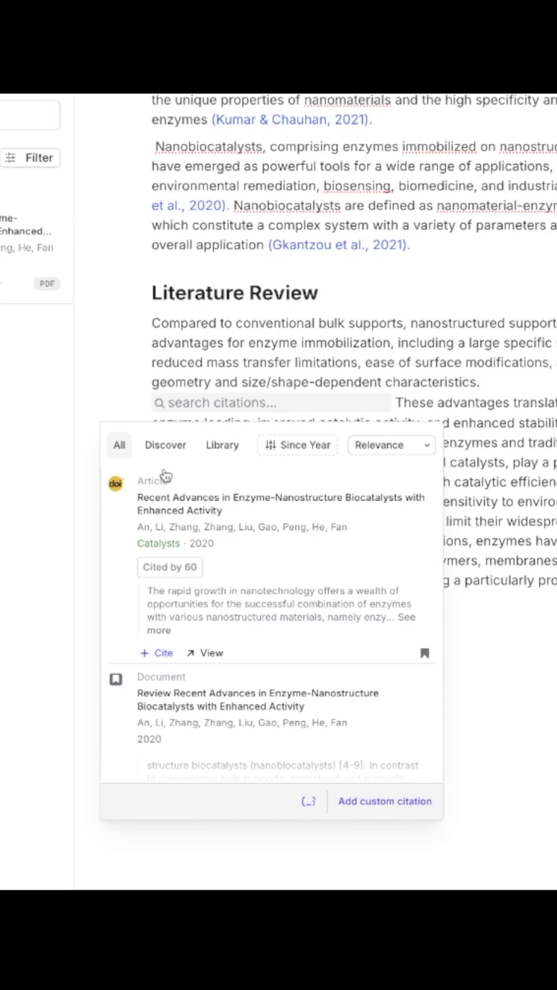
scroll(220, 546, "down", 1)
scroll(224, 553, "down", 2)
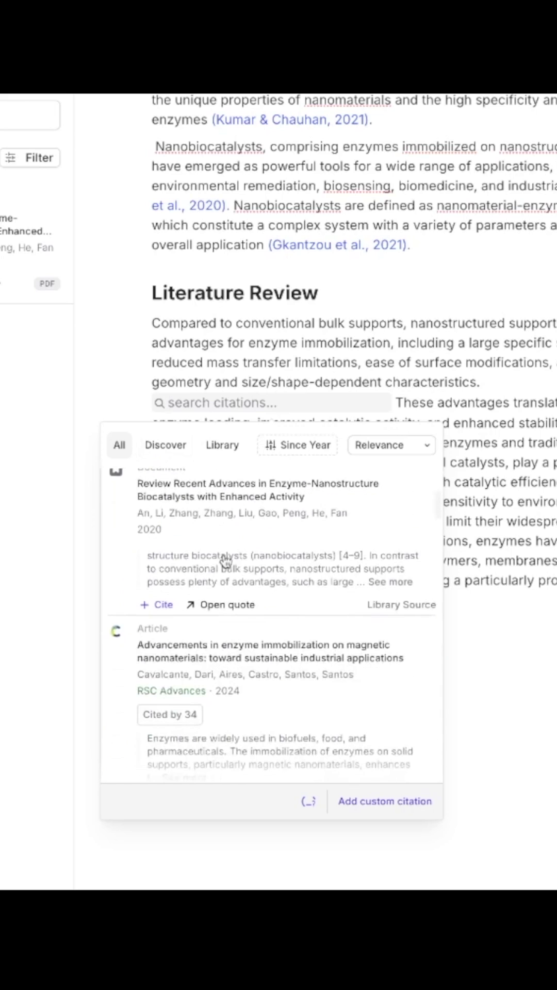
left_click(165, 443)
scroll(178, 607, "up", 2)
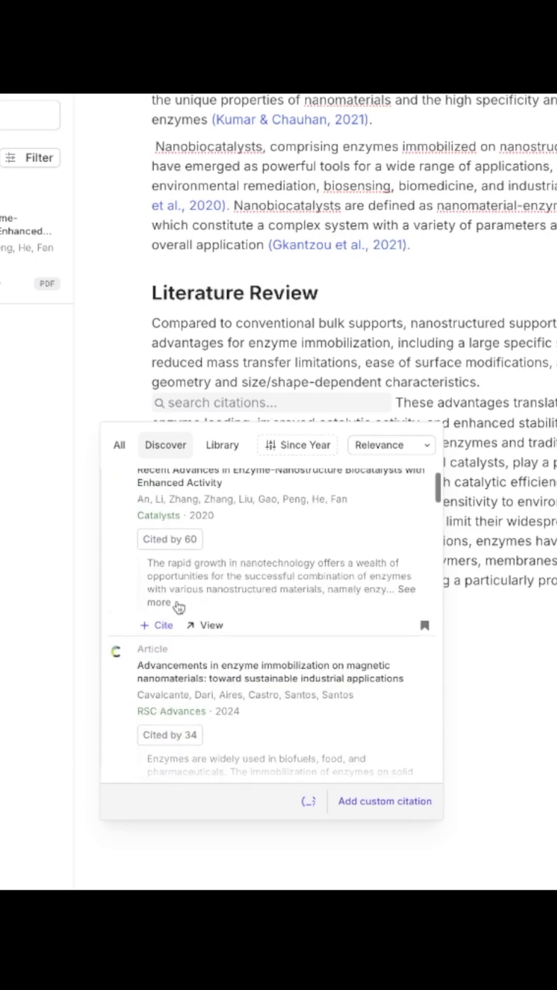
left_click(162, 626)
scroll(429, 642, "down", 10)
scroll(402, 604, "down", 4)
scroll(379, 552, "up", 2)
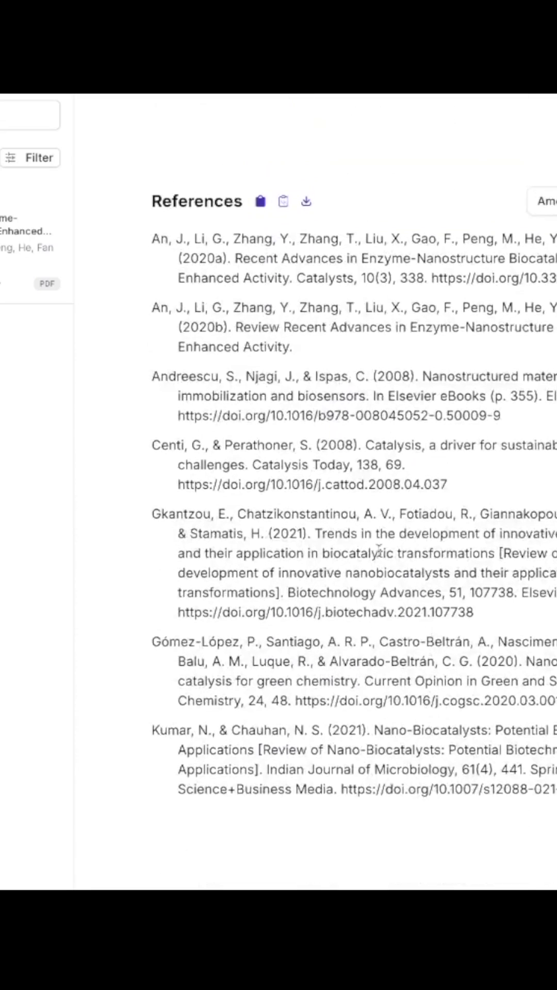